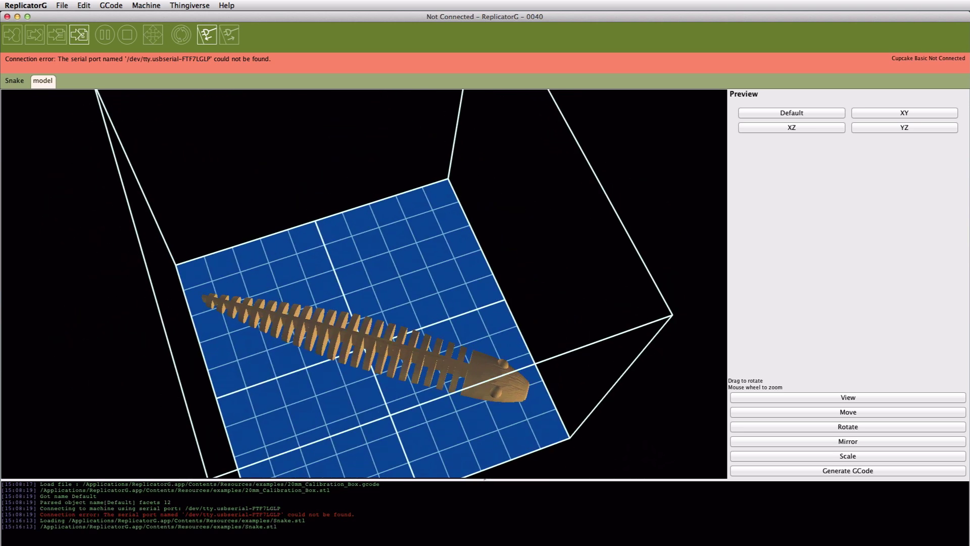
Choose the Cupcake Basic machine and the SF35-cupcake-HBP slicing profile for Snake
left_click(145, 6)
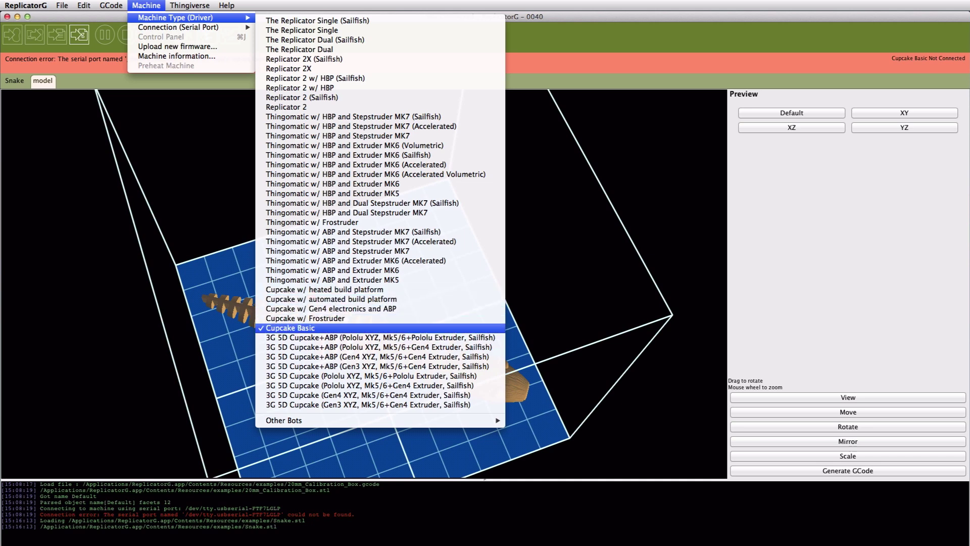
left_click(296, 327)
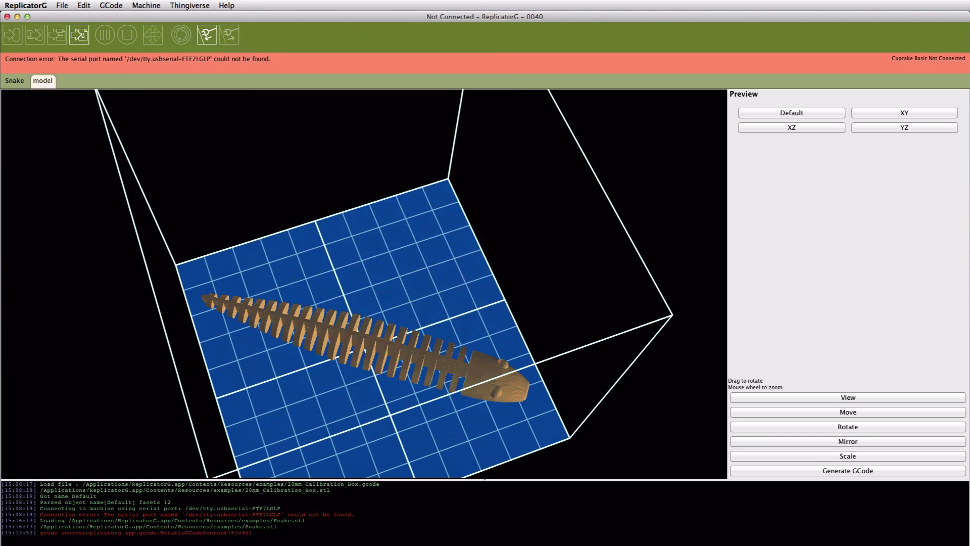
left_click(79, 34)
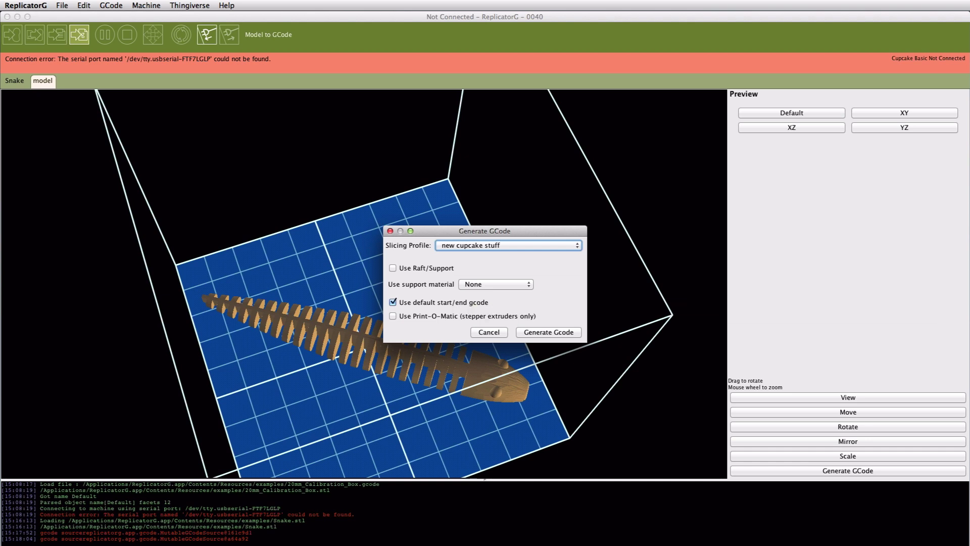
left_click(507, 245)
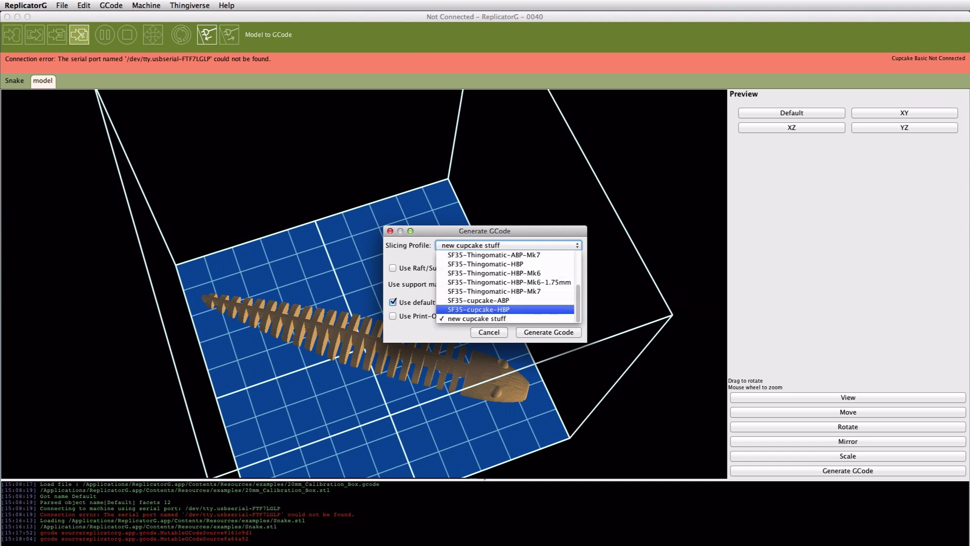
scroll(506, 286, "up", 4)
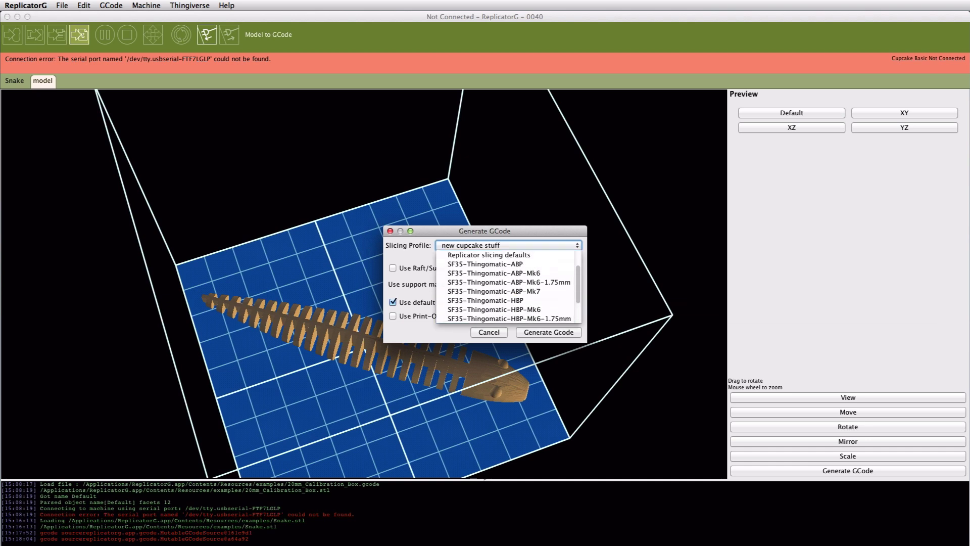
scroll(506, 309, "down", 4)
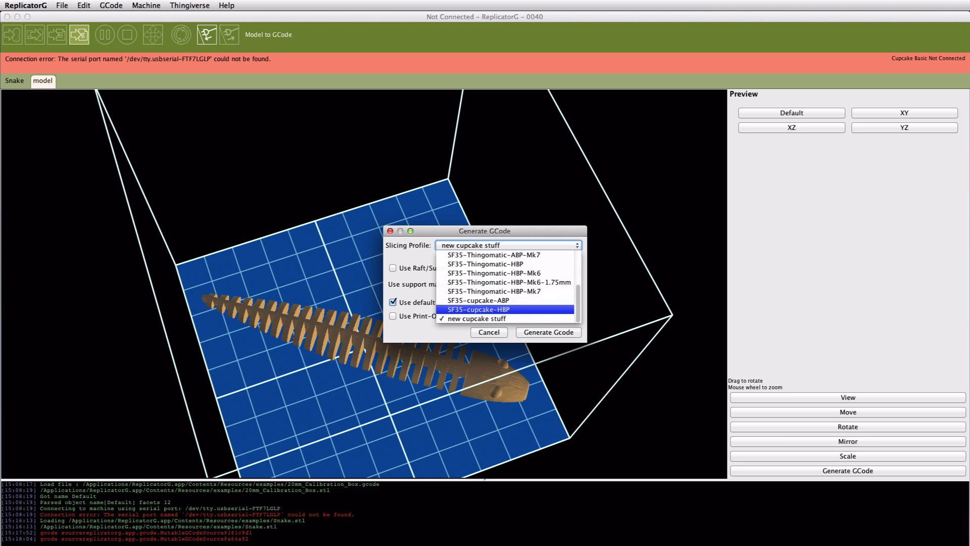
left_click(506, 309)
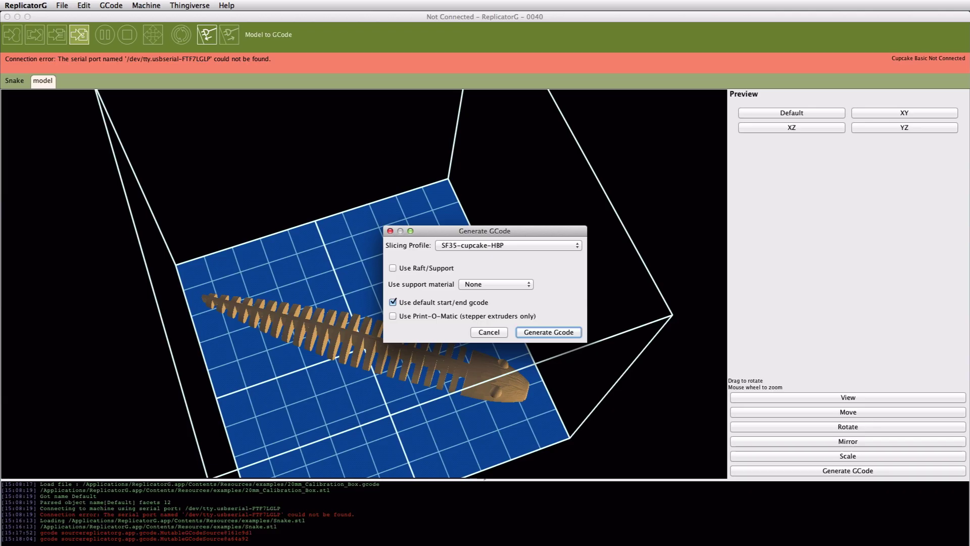
Generate the Snake G-code with the SF35-cupcake-HBP profile
key("Return")
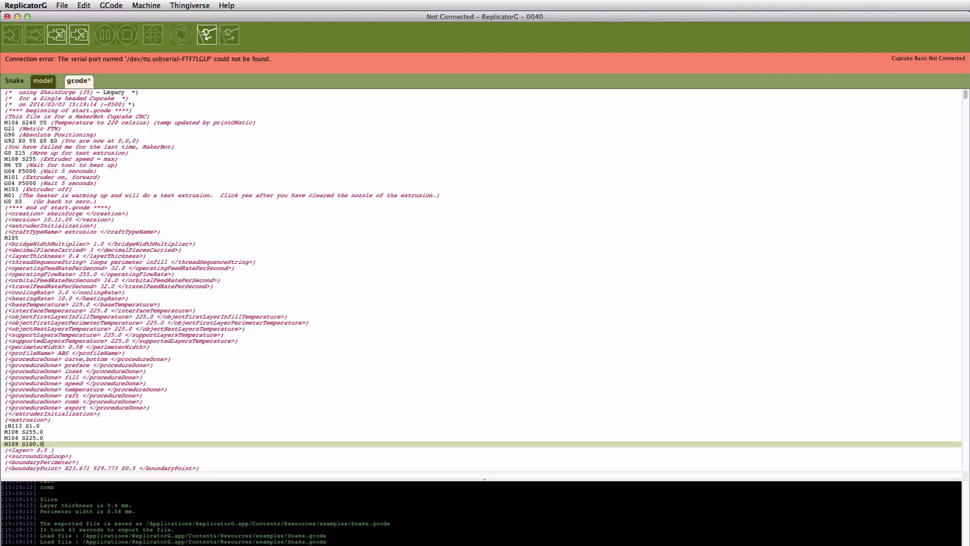
Find the M109 line and change its temperature from S100.0 to S0
key("super+f")
key("BackSpace")
type("10")
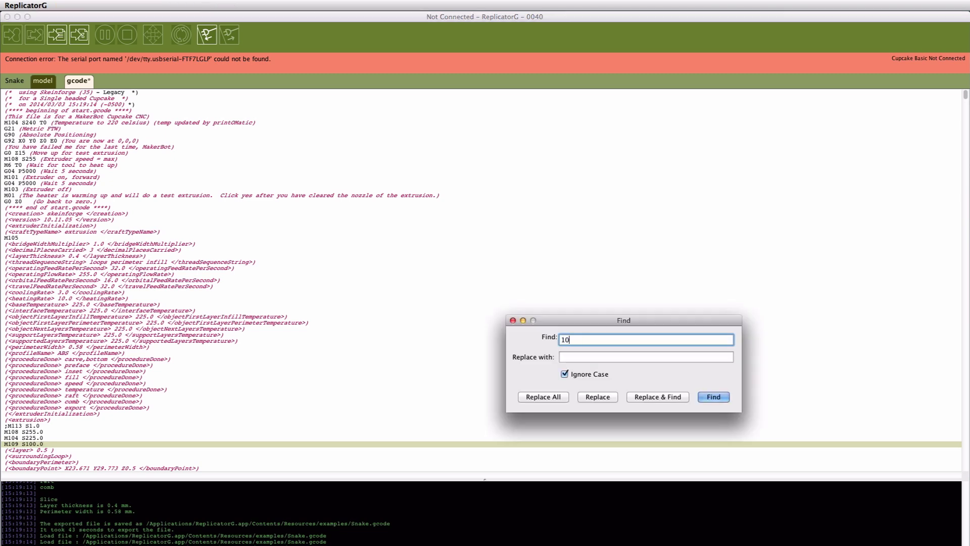
type("9")
key("Left")
key("Left")
key("Left")
type("m")
key("Return")
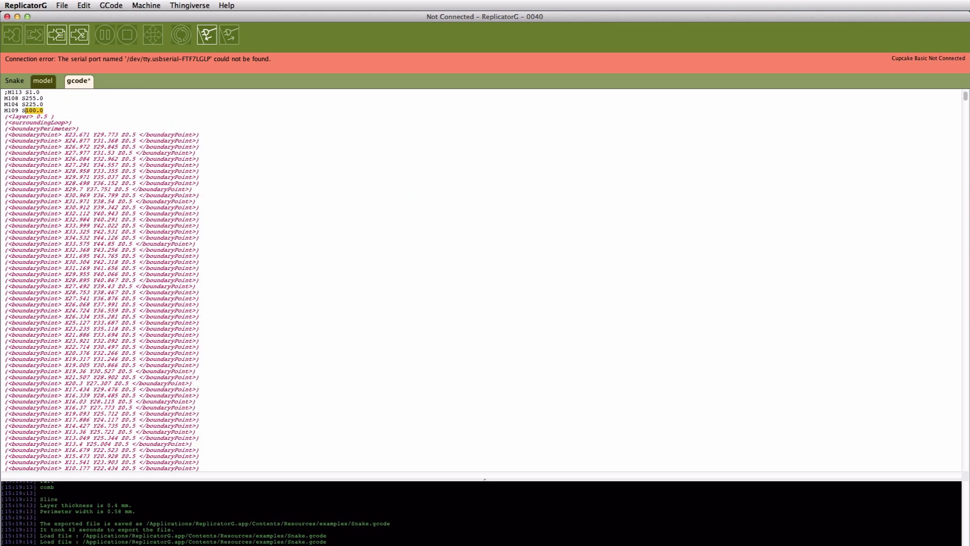
type("0")
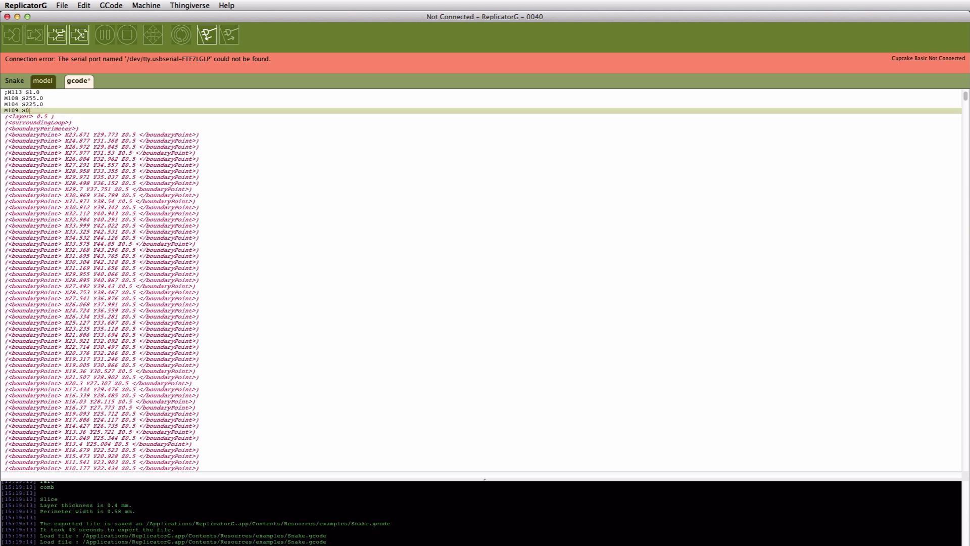
Save the edited Snake.gcode file
key("Down")
key("Down")
key("Down")
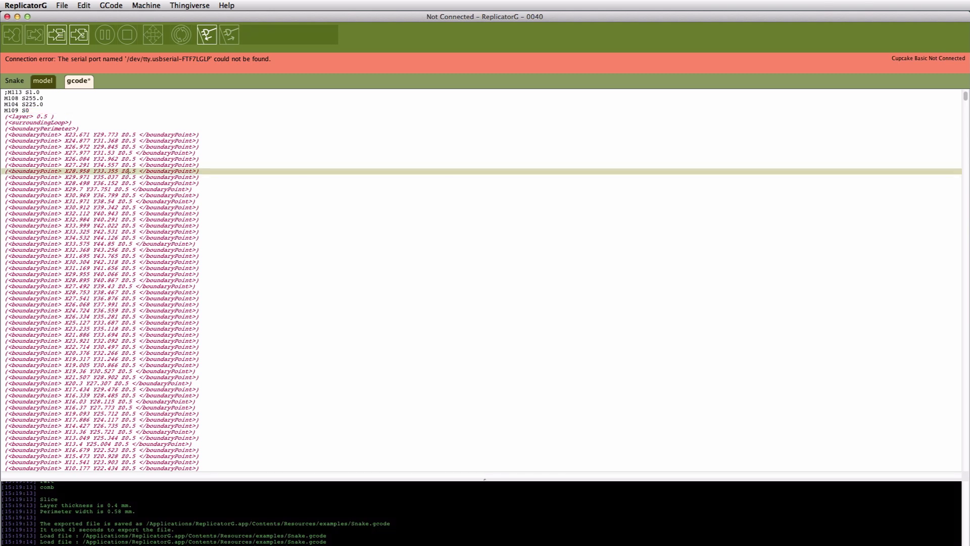
left_click(61, 5)
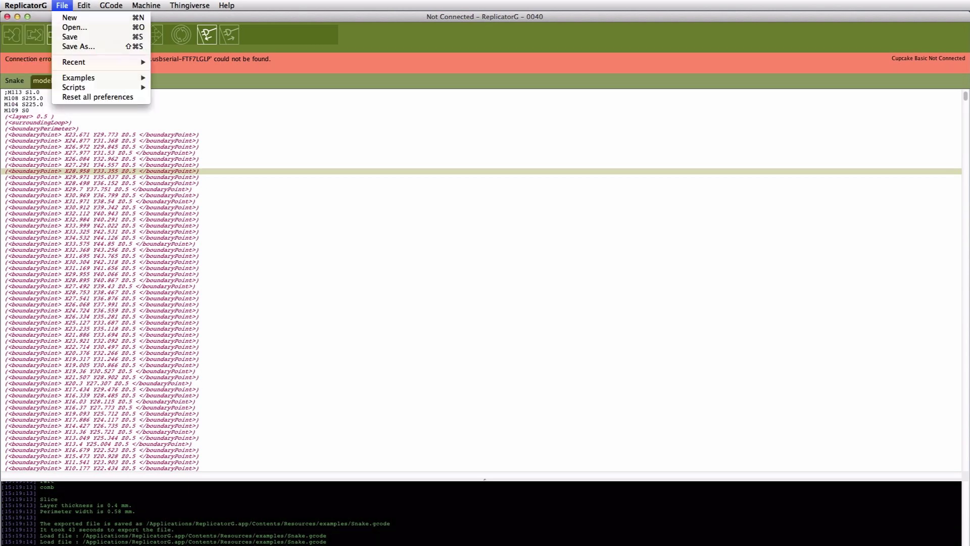
left_click(70, 36)
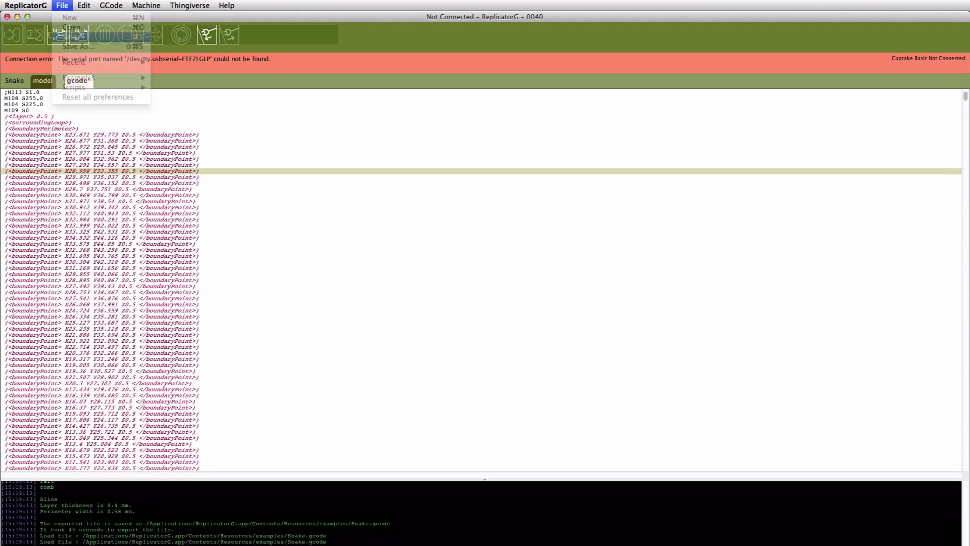